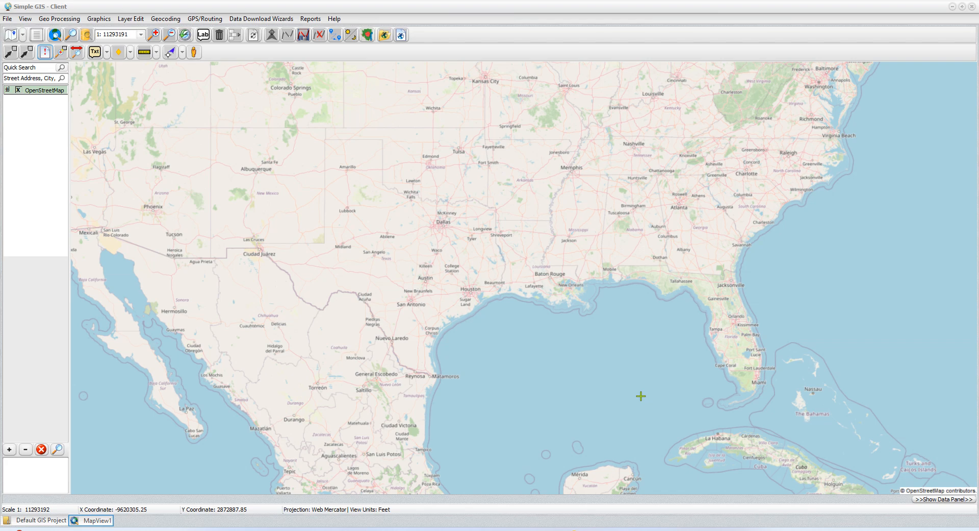
Step: Switch to the browser's National Weather Service cloud GIS web services page and expand Tropical Weather Products and Services
mouse_move(592, 529)
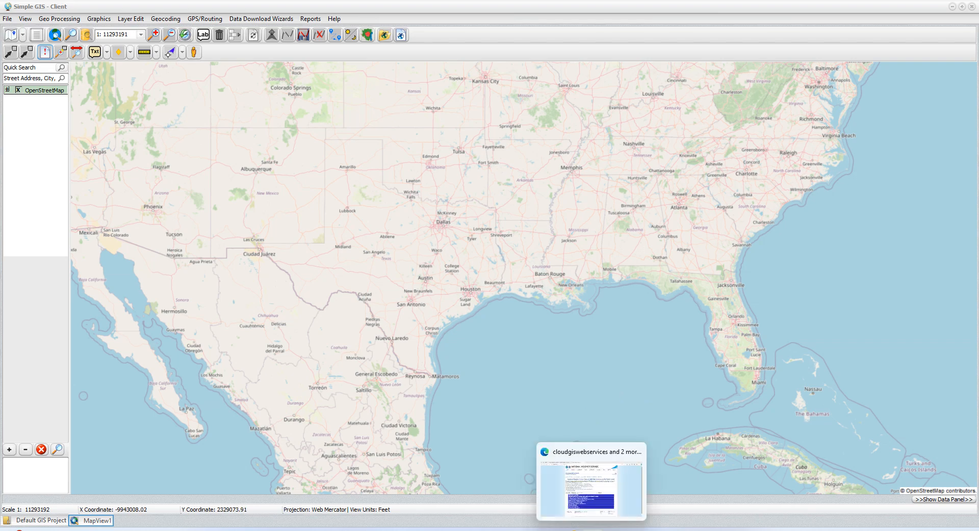
left_click(592, 488)
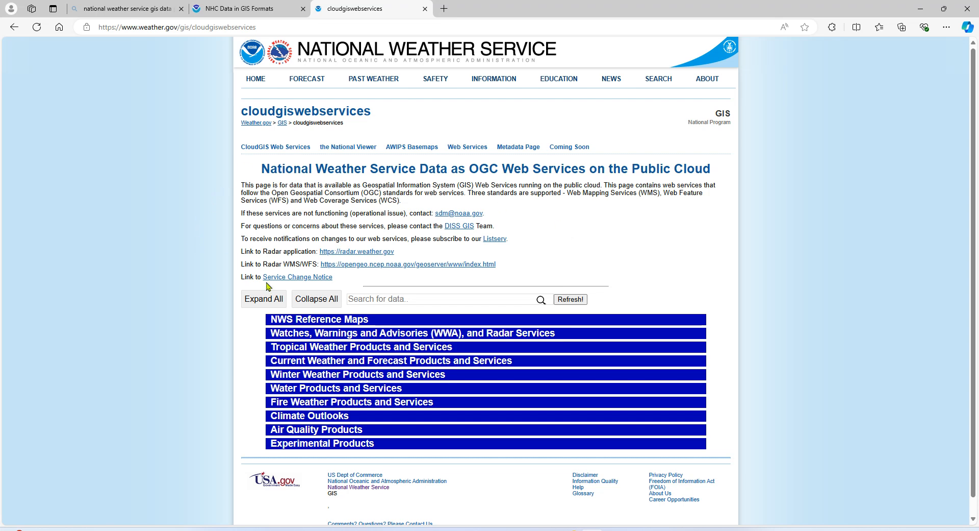
left_click(269, 32)
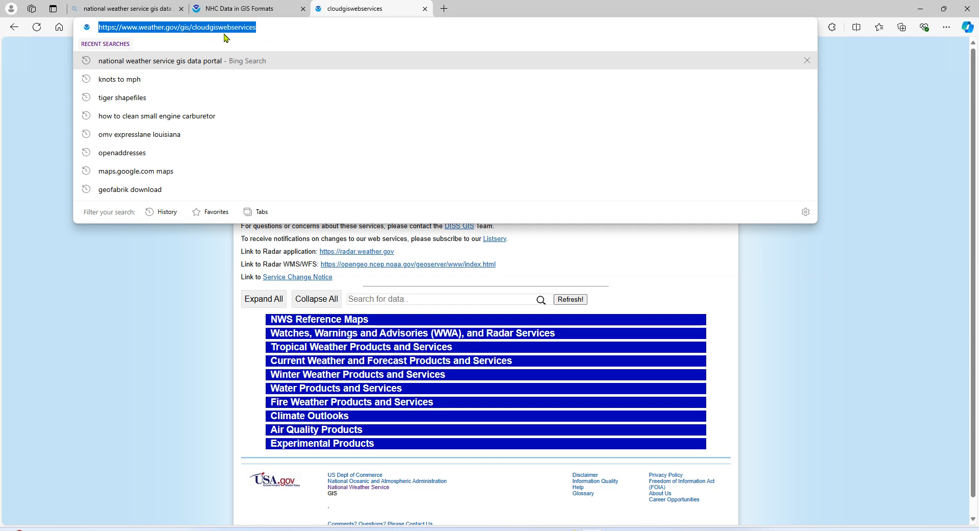
left_click(32, 214)
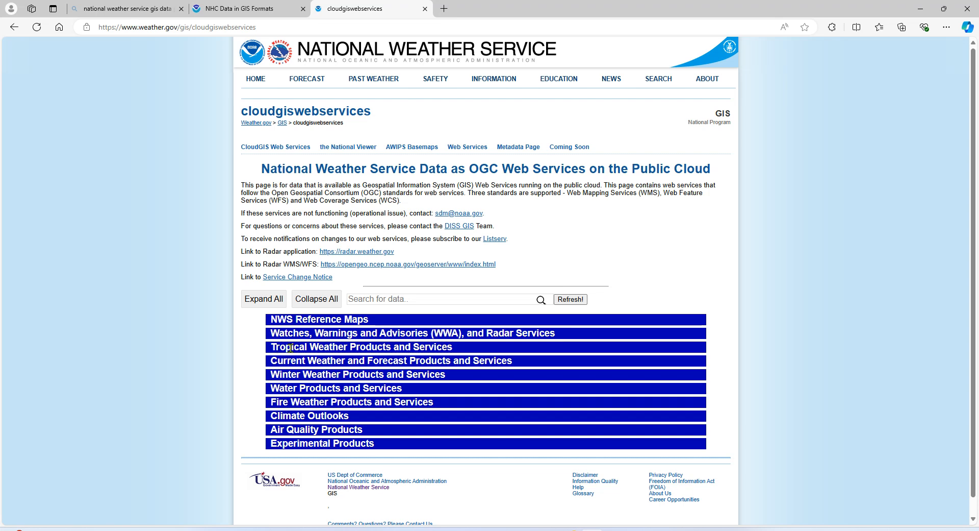
left_click(331, 347)
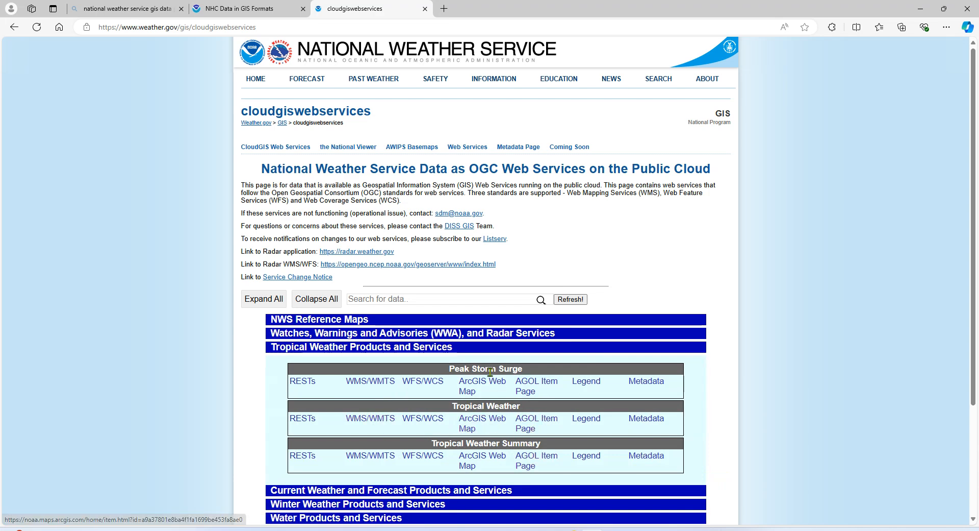
Step: Open the WMS/WMTS service of Tropical Weather and copy the URL of its capabilities page
left_click(378, 386)
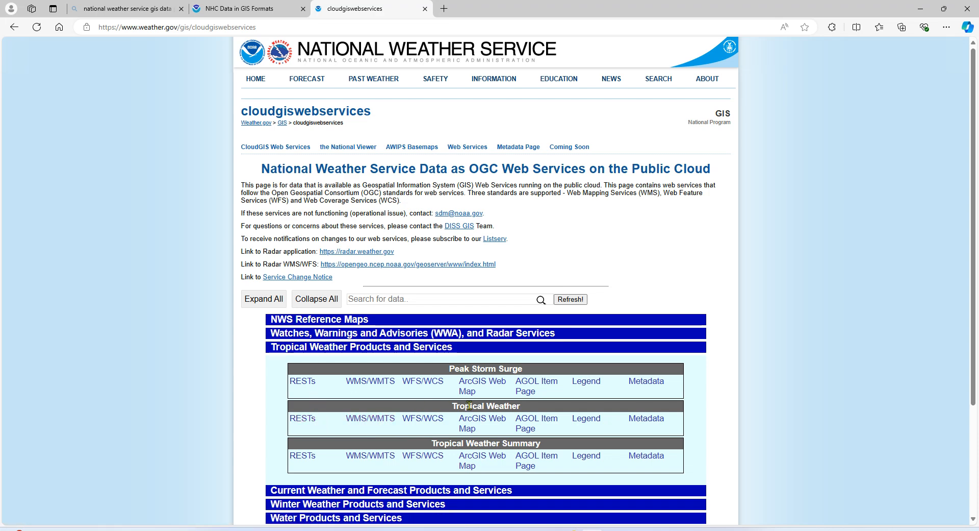
left_click(372, 422)
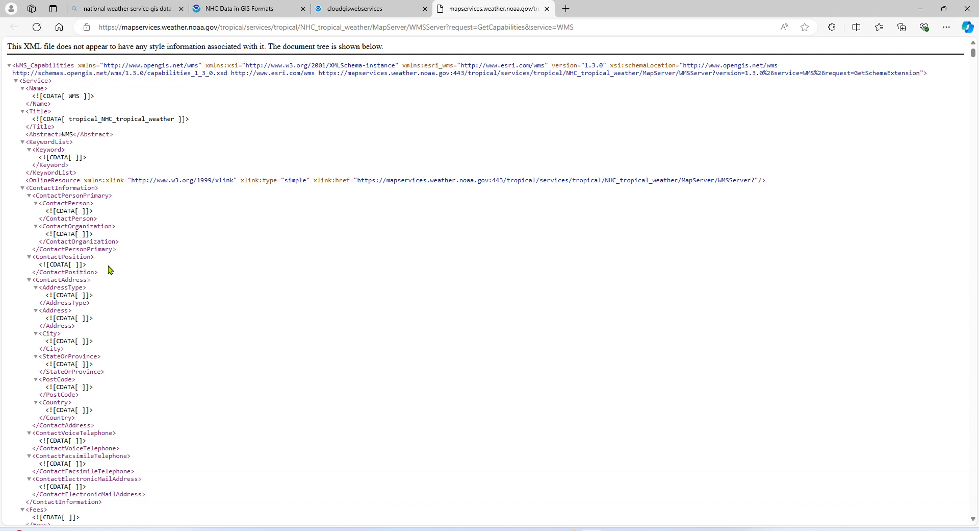
left_click(147, 25)
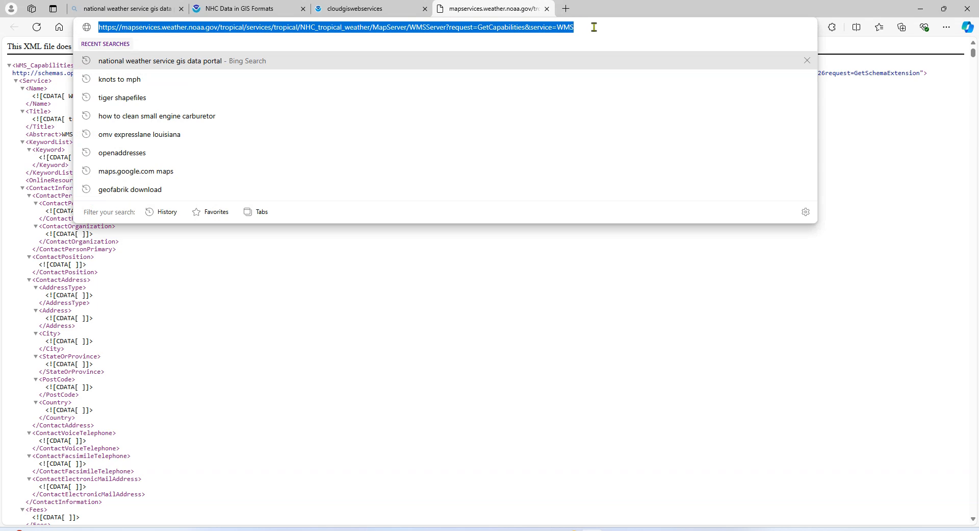
right_click(449, 27)
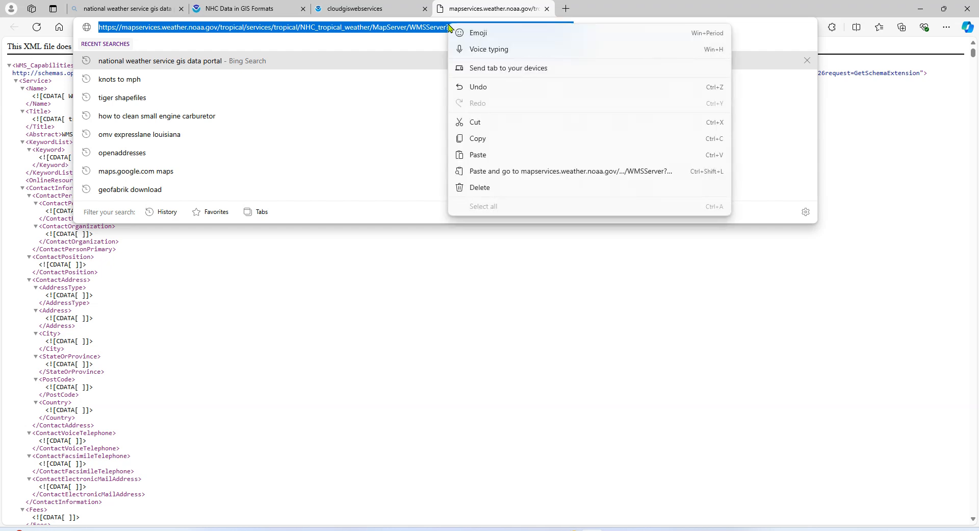
left_click(486, 142)
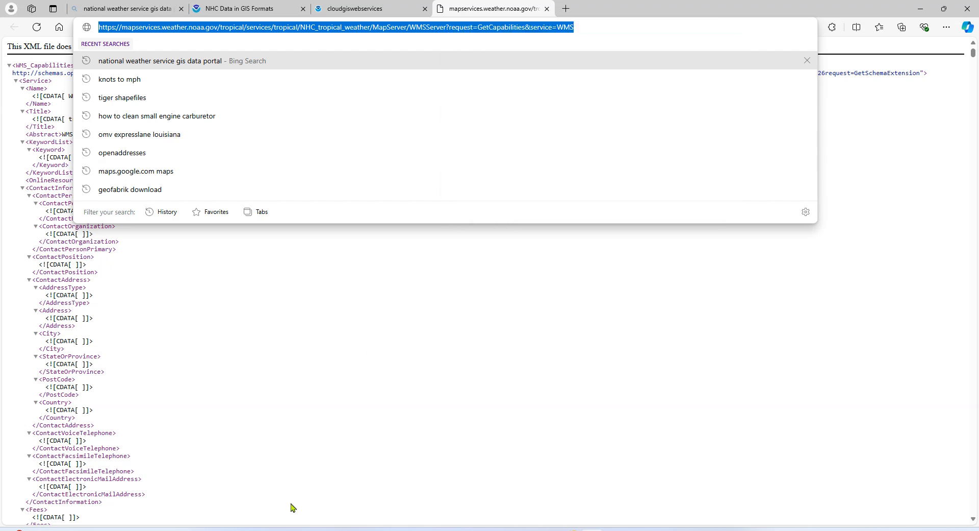
Step: Switch to Simple GIS and start adding an internet mapping service layer to the map
left_click(614, 529)
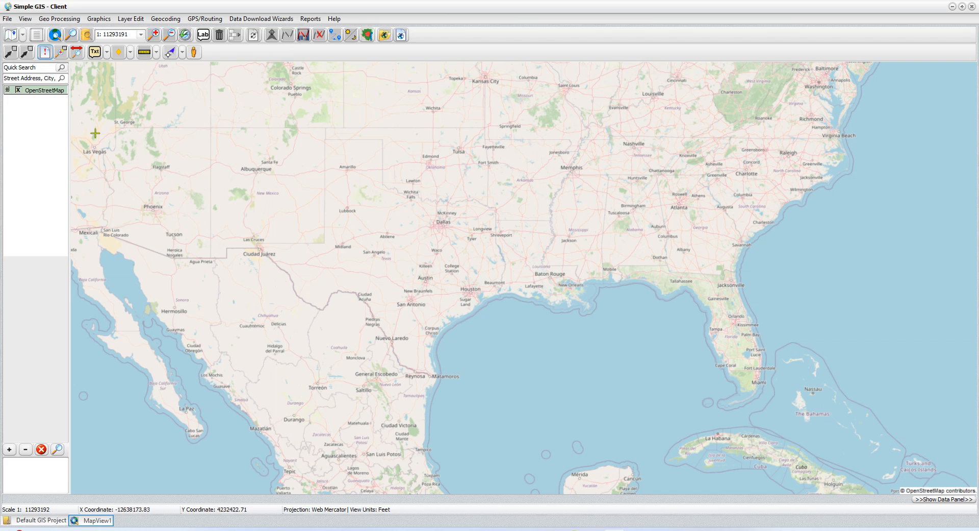
left_click(23, 36)
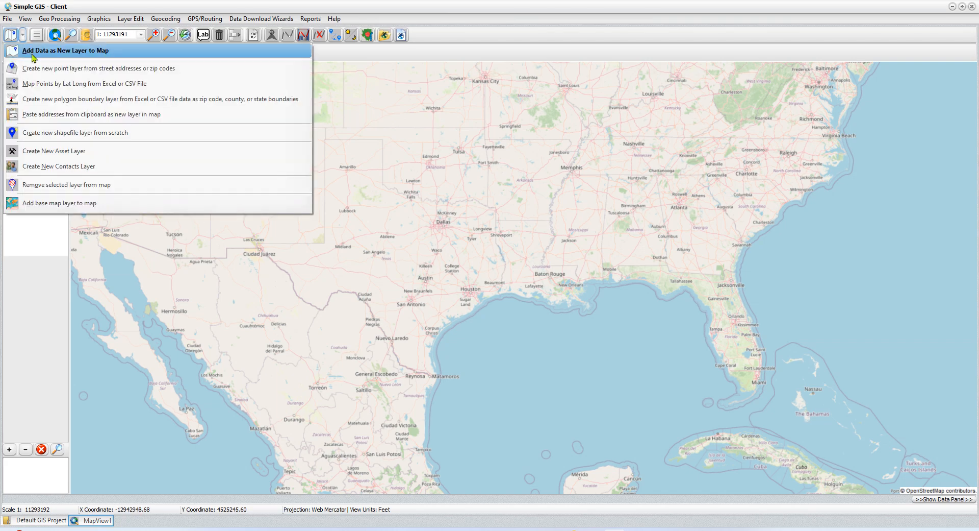
left_click(33, 51)
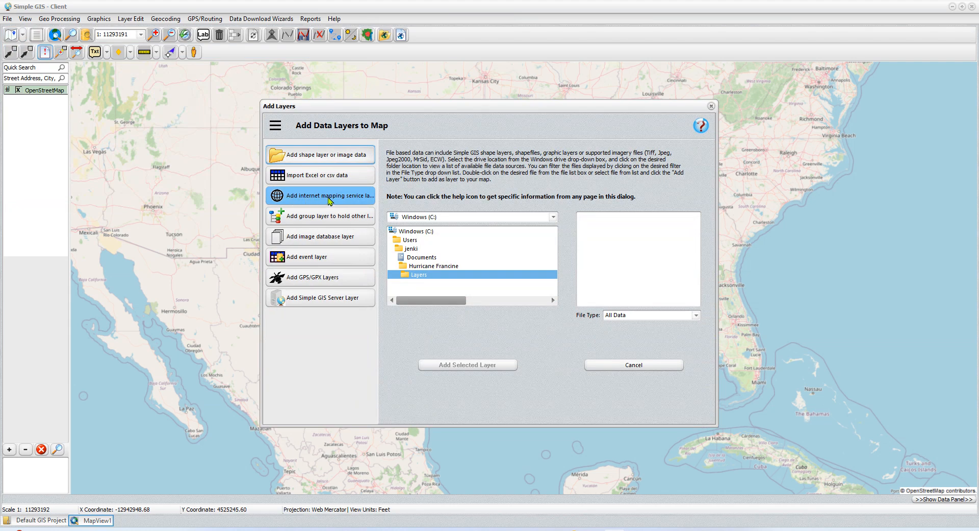
left_click(330, 198)
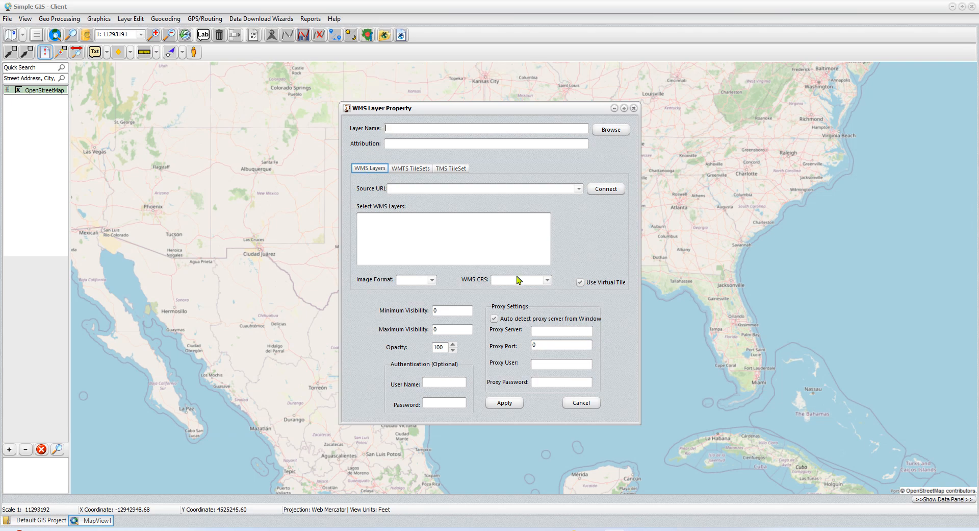
Step: Name the WMS layer Track, paste the copied URL as its source and connect to the service
type("Track")
right_click(393, 190)
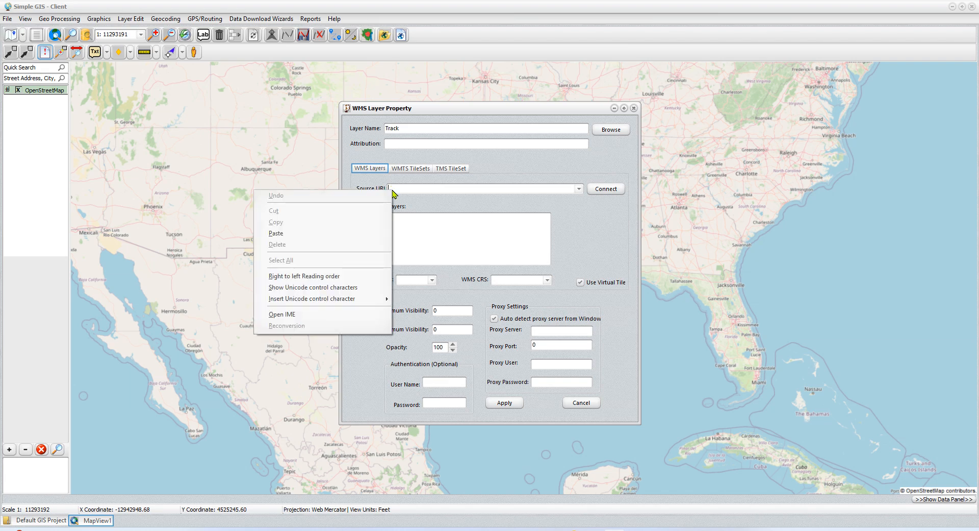
left_click(316, 235)
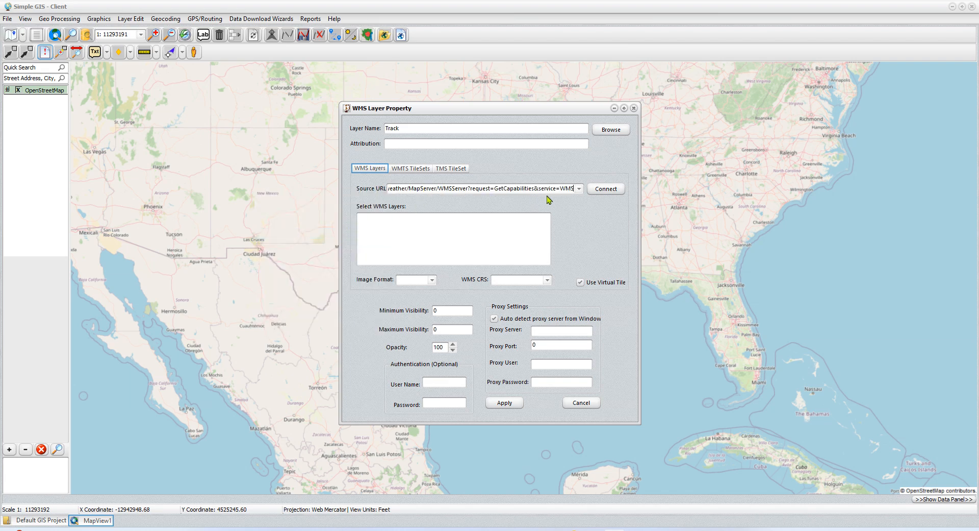
left_click(605, 190)
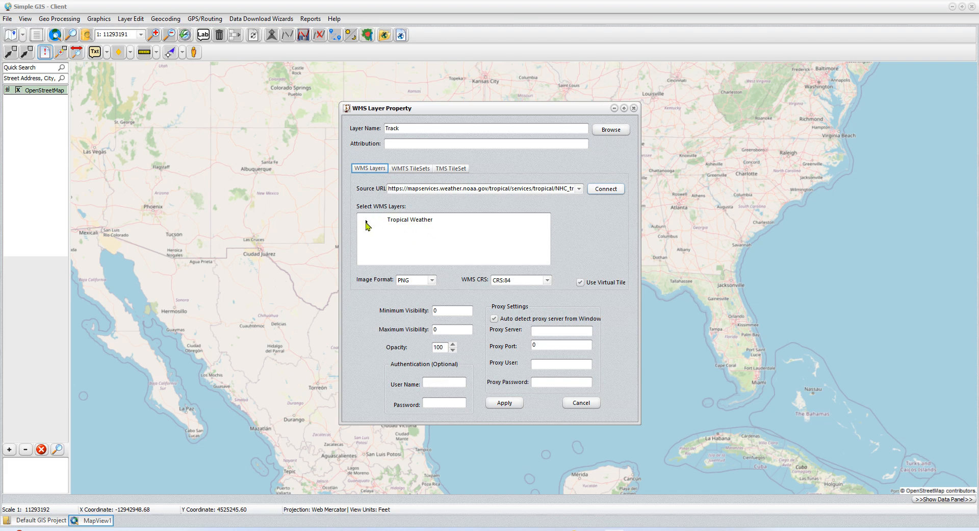
Step: Expand the Tropical Weather layer tree and its Probabilistic Winds group, and look through the available sublayers down to AT1
left_click(367, 223)
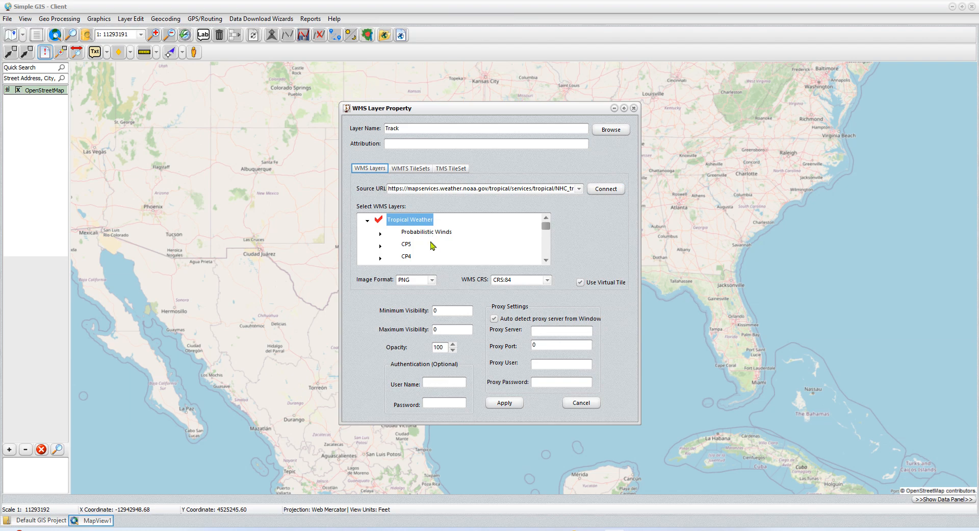
left_click(381, 235)
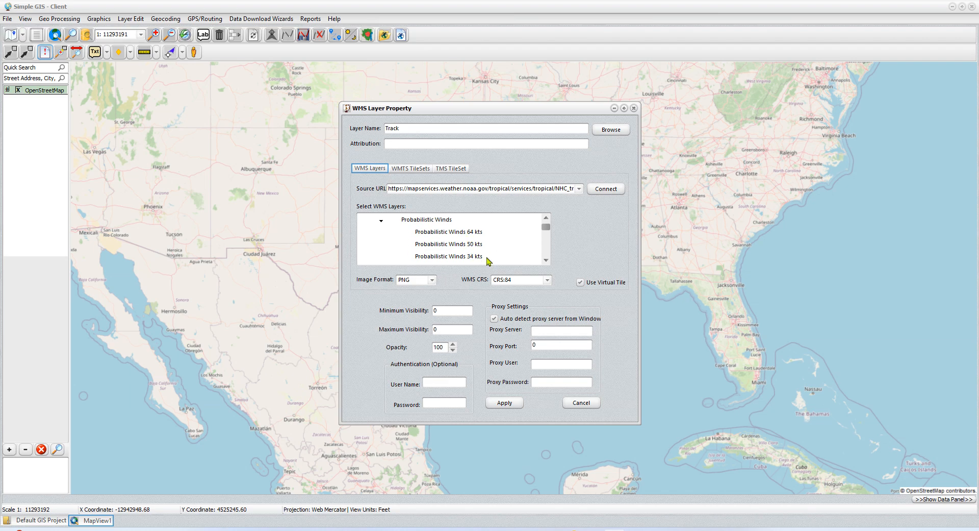
scroll(506, 252, "down", 1)
scroll(506, 252, "up", 1)
scroll(517, 252, "down", 1)
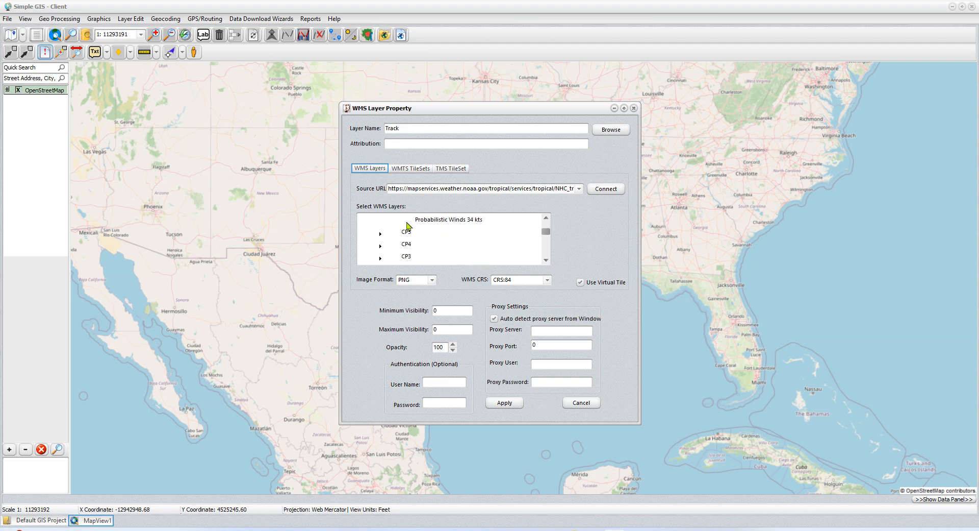
scroll(408, 261, "down", 2)
scroll(408, 262, "down", 3)
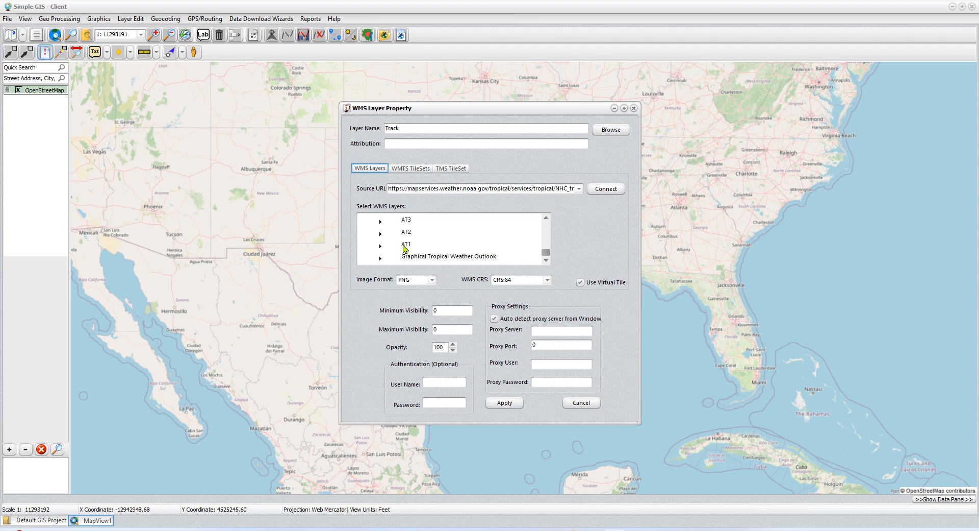
Step: Expand AT1 and its Forecast Information group, and select the AT1 Forecast Track and AT1 Forecast Points layers
left_click(380, 246)
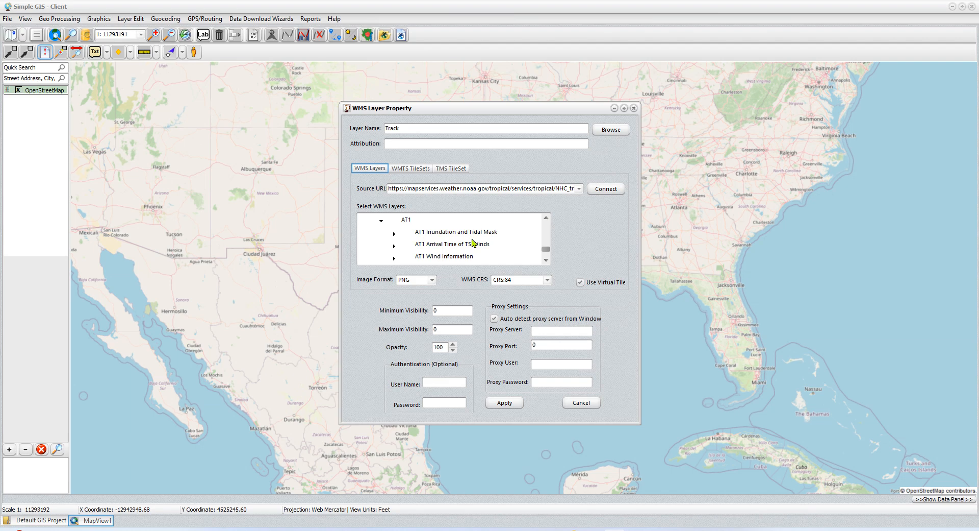
scroll(474, 243, "down", 1)
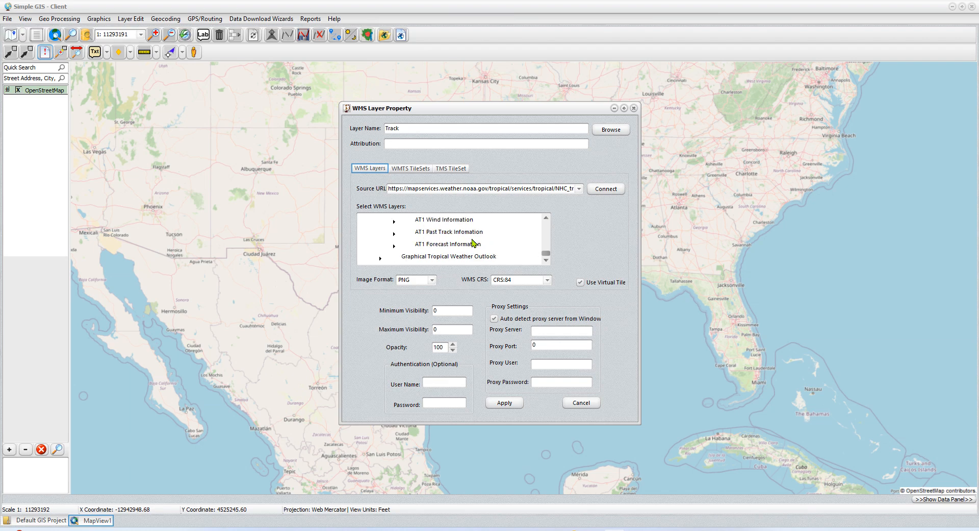
left_click(394, 248)
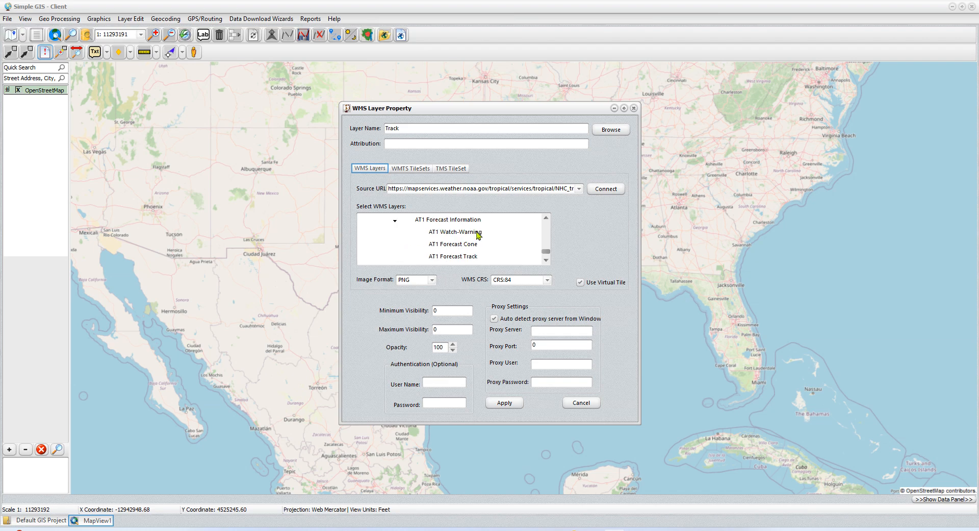
scroll(491, 252, "down", 2)
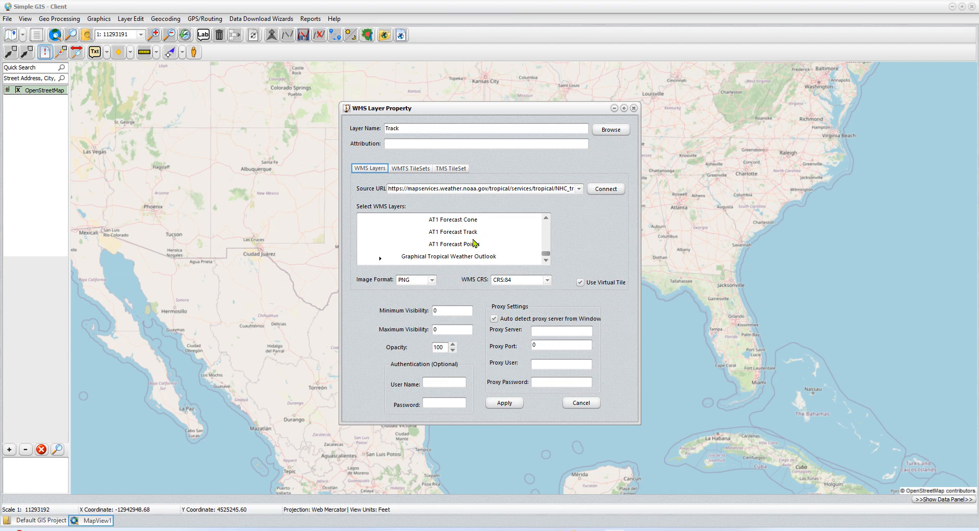
left_click(455, 235)
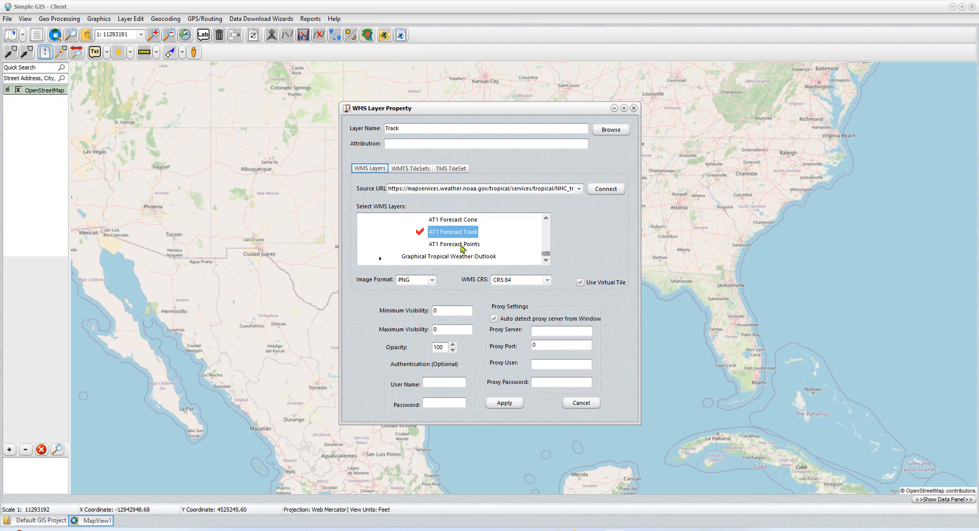
left_click(448, 247)
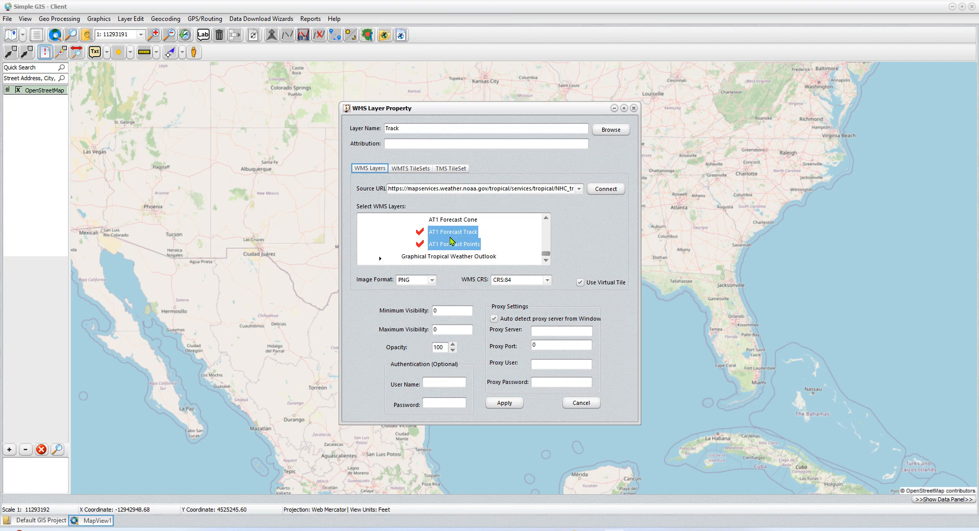
Step: Expand AT1 Wind Information, add AT1 Forecast Wind Radii to the selection and review the selected forecast layers
scroll(483, 246, "up", 1)
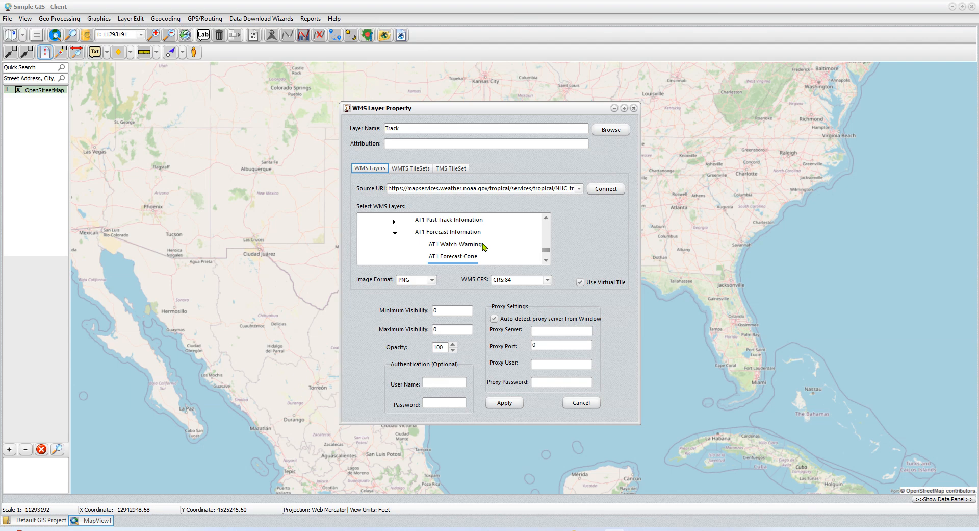
scroll(483, 247, "up", 1)
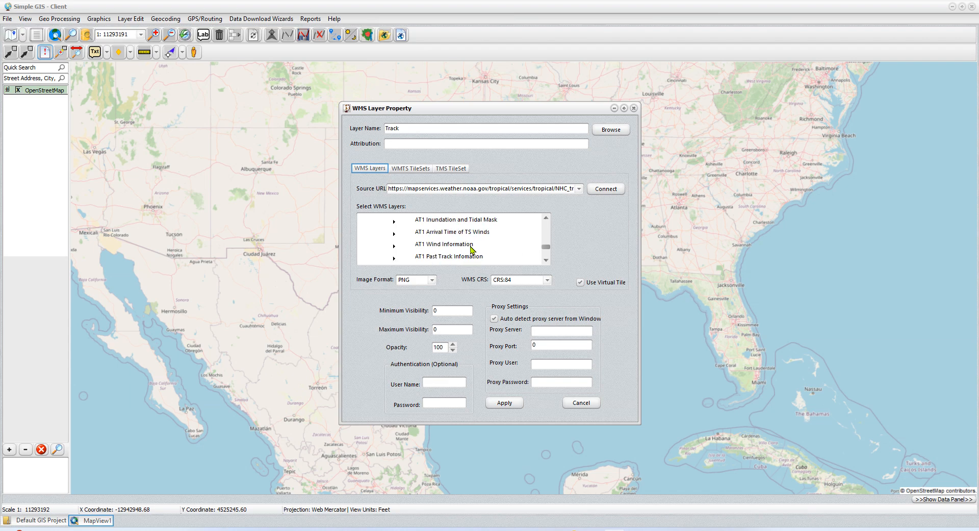
left_click(396, 246)
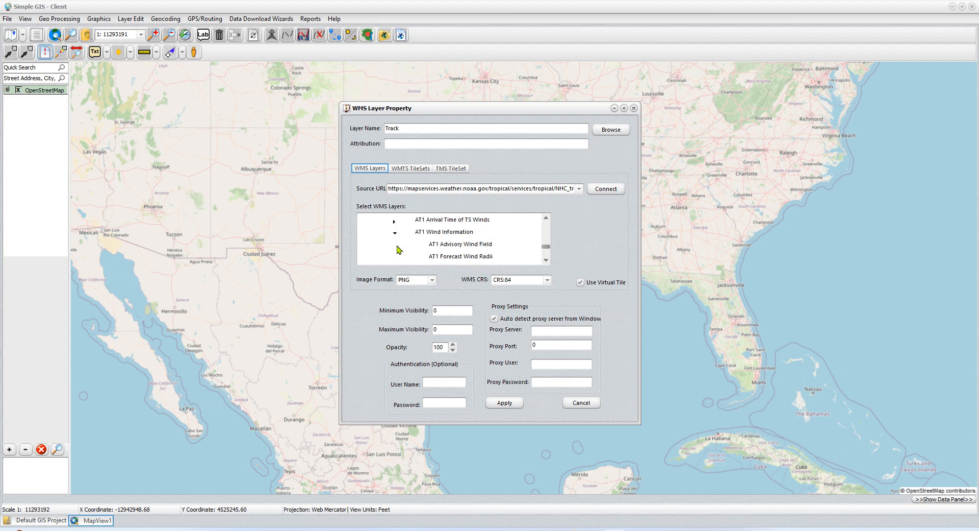
scroll(469, 241, "down", 1)
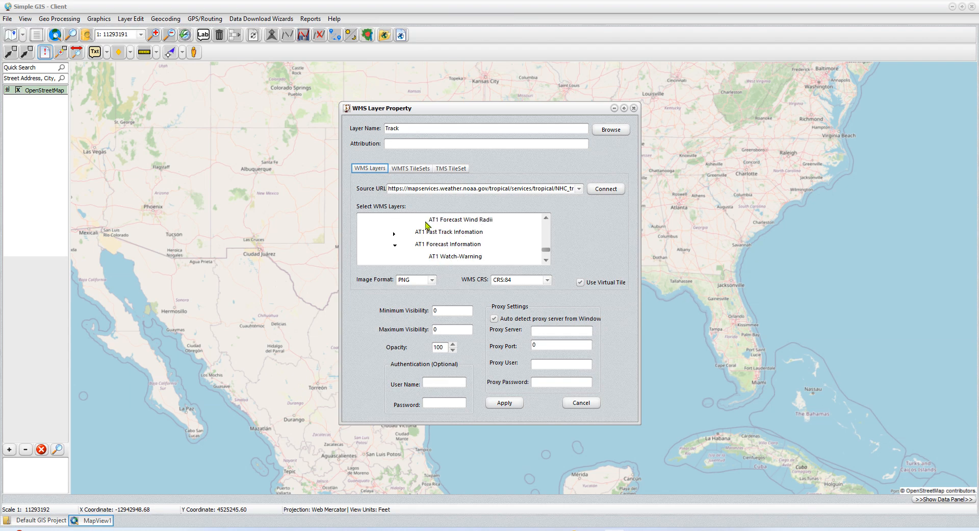
left_click(448, 223)
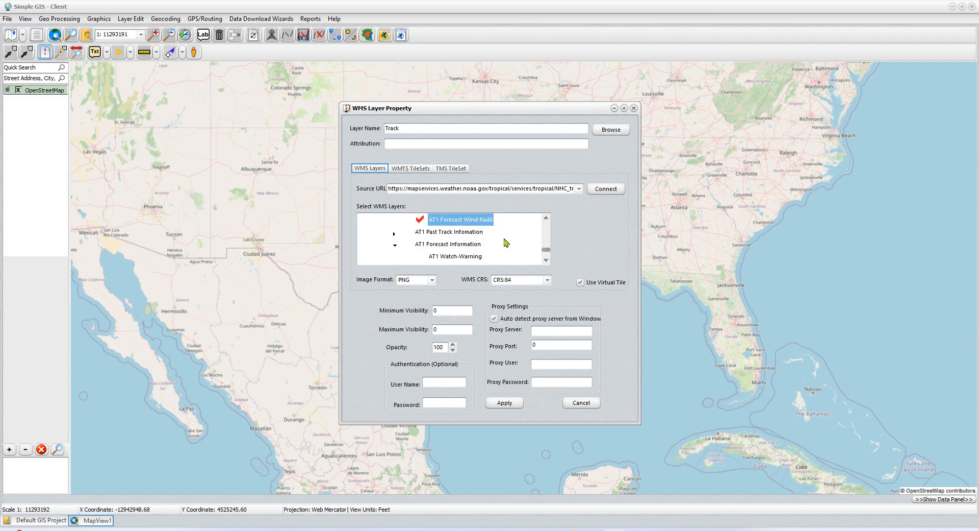
scroll(506, 242, "down", 1)
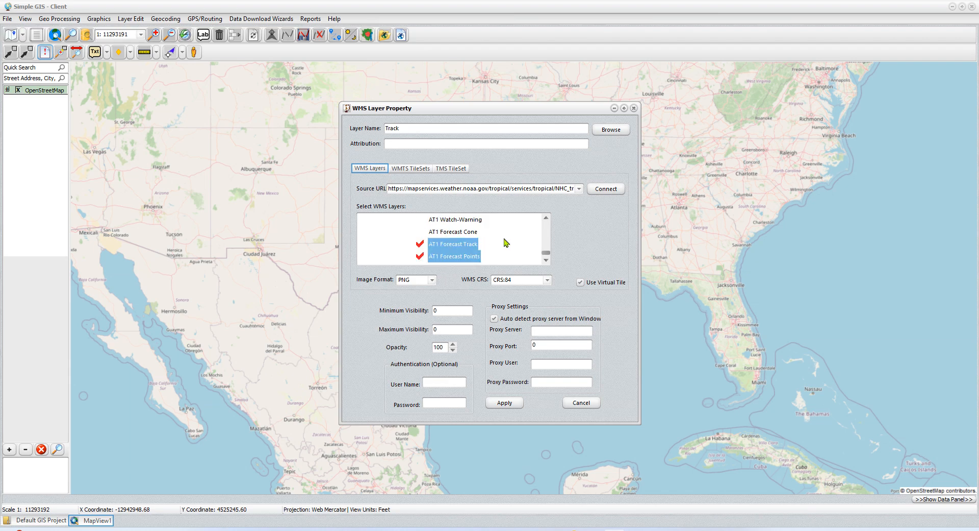
scroll(507, 242, "down", 1)
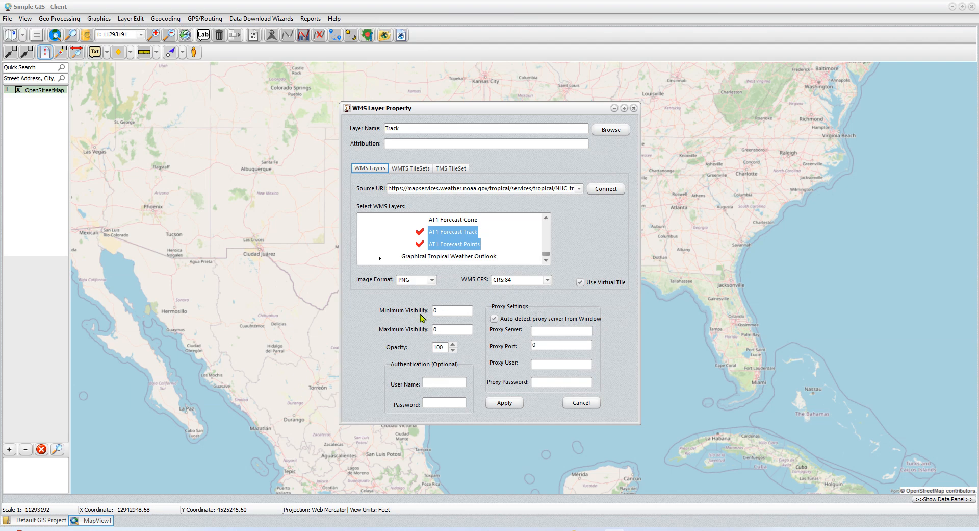
Step: Set the Track layer's opacity to 50, apply the WMS settings and make the layer visible on the map
double_click(440, 347)
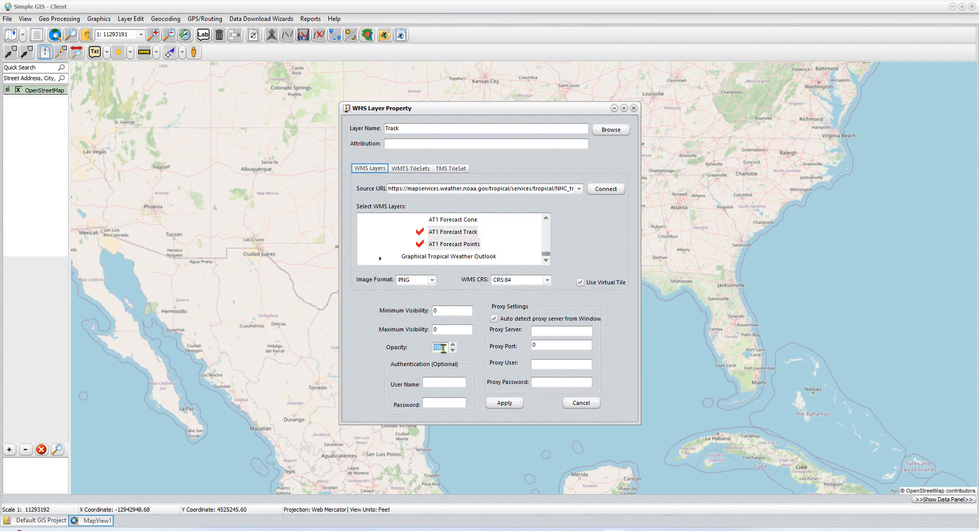
type("50")
left_click(512, 404)
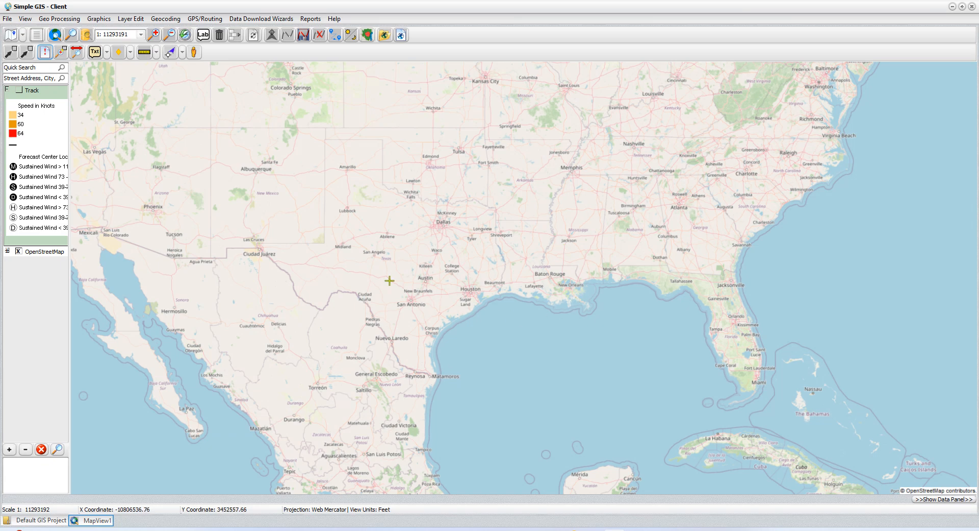
left_click(18, 91)
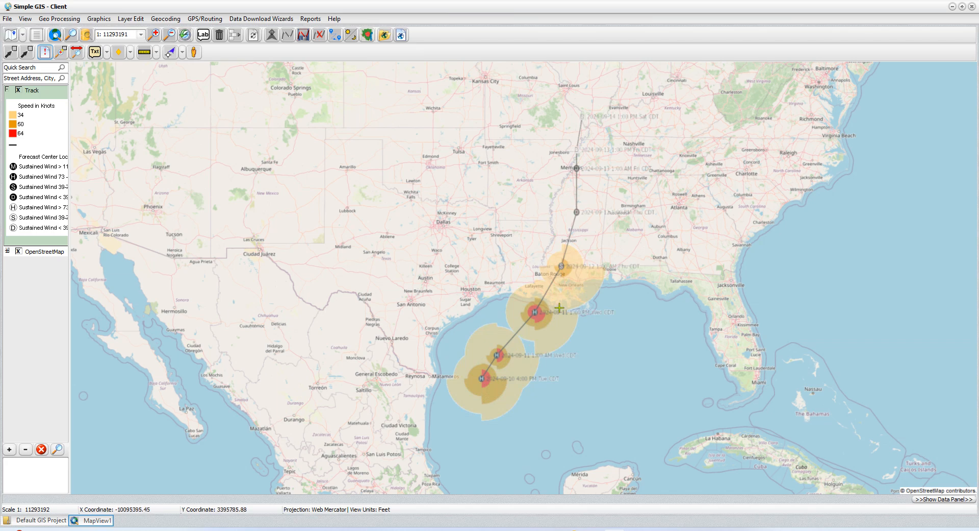
Step: Identify the Track features in the wind radii off the Louisiana coast, read through their attributes and close the results
scroll(546, 321, "up", 3)
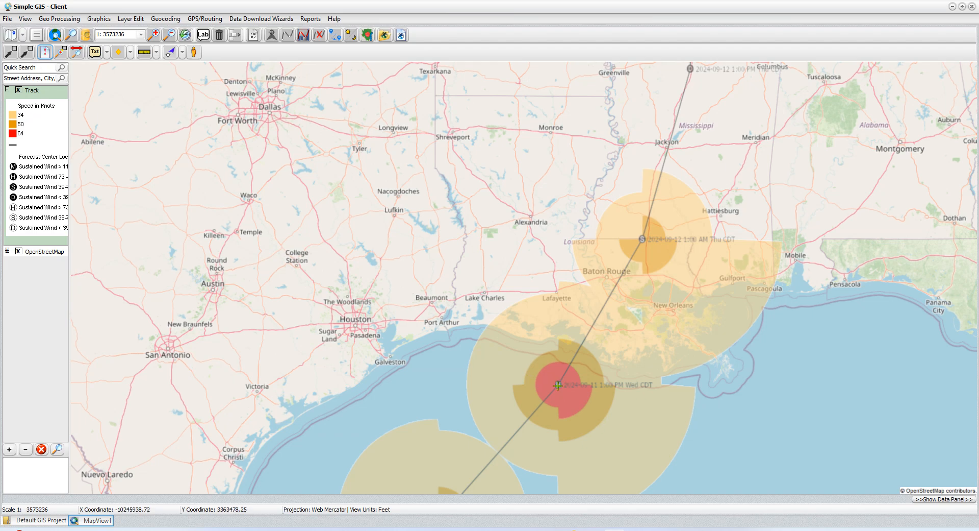
left_click(612, 429)
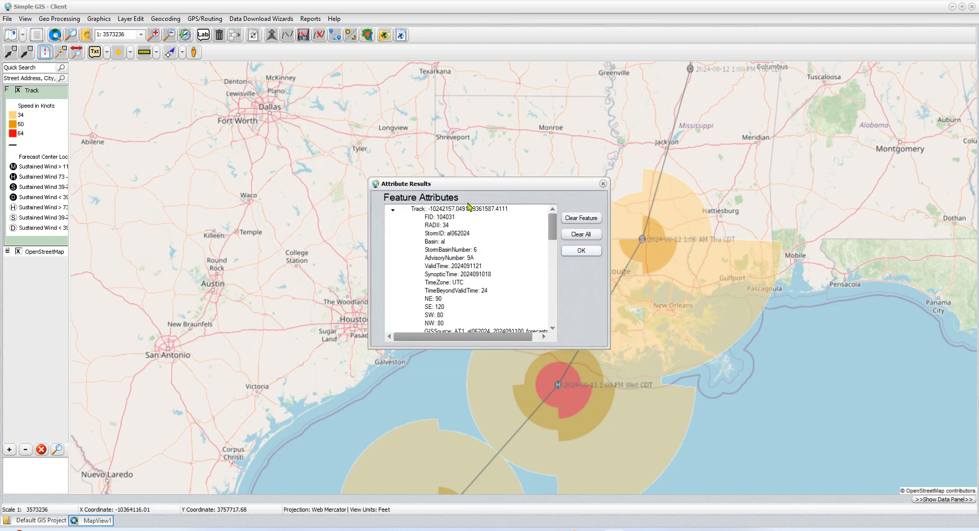
scroll(495, 286, "down", 1)
scroll(494, 286, "down", 5)
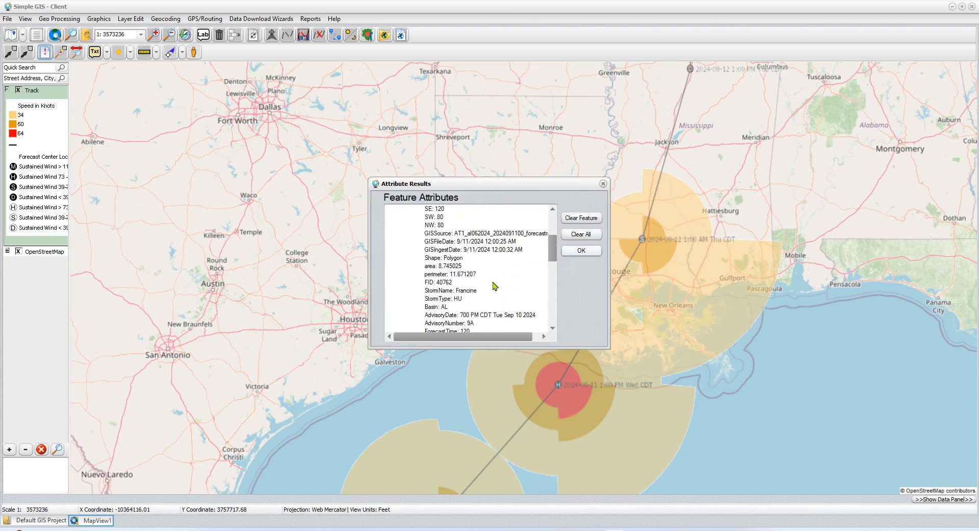
scroll(495, 285, "down", 6)
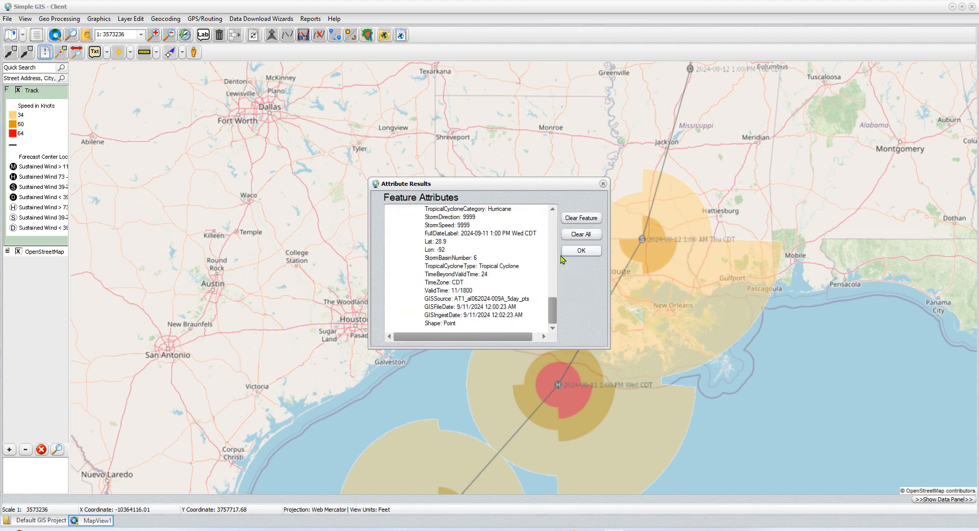
left_click(578, 252)
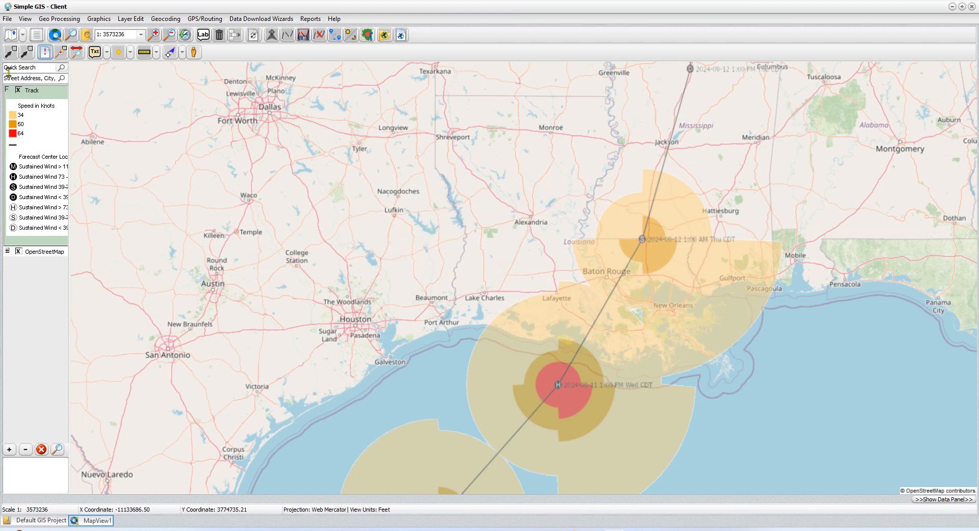
Step: Hide the Track layer, close the WMS capabilities page in the browser and return to Simple GIS
left_click(18, 90)
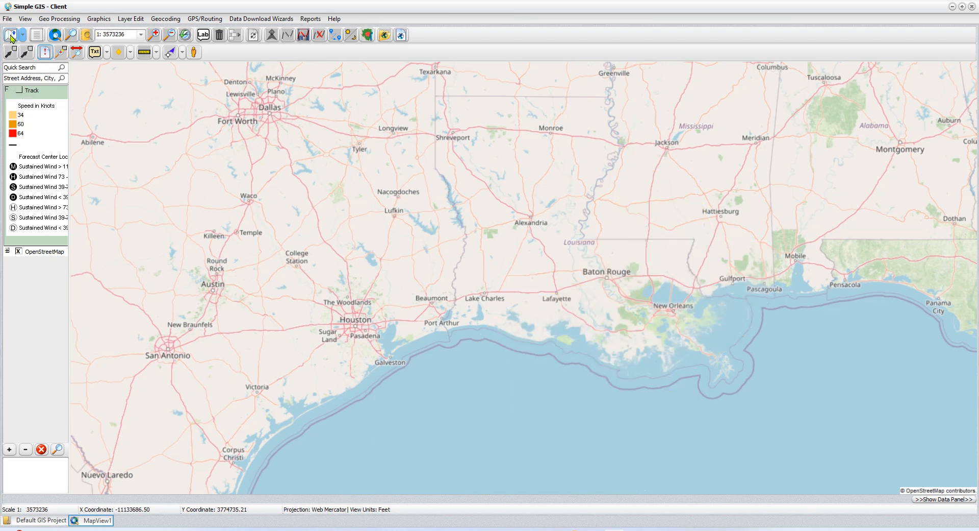
mouse_move(587, 526)
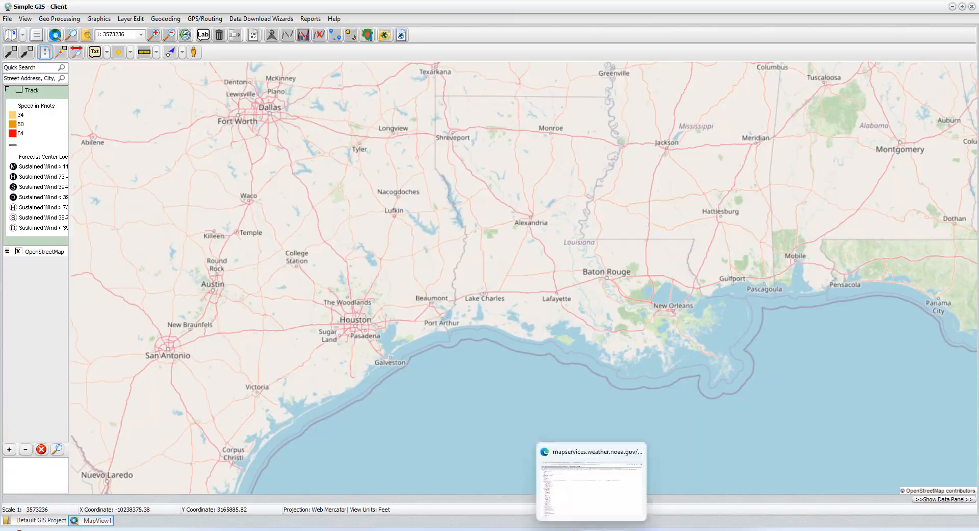
left_click(592, 484)
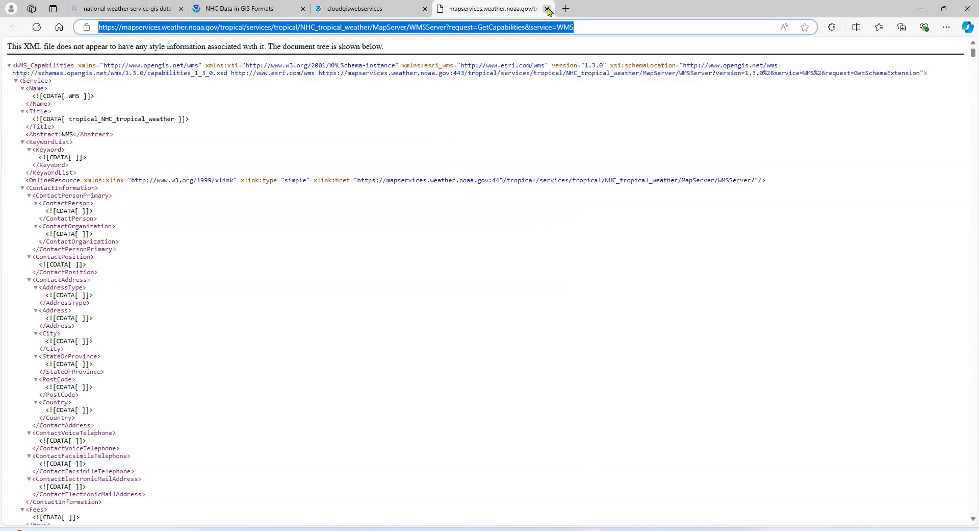
left_click(548, 9)
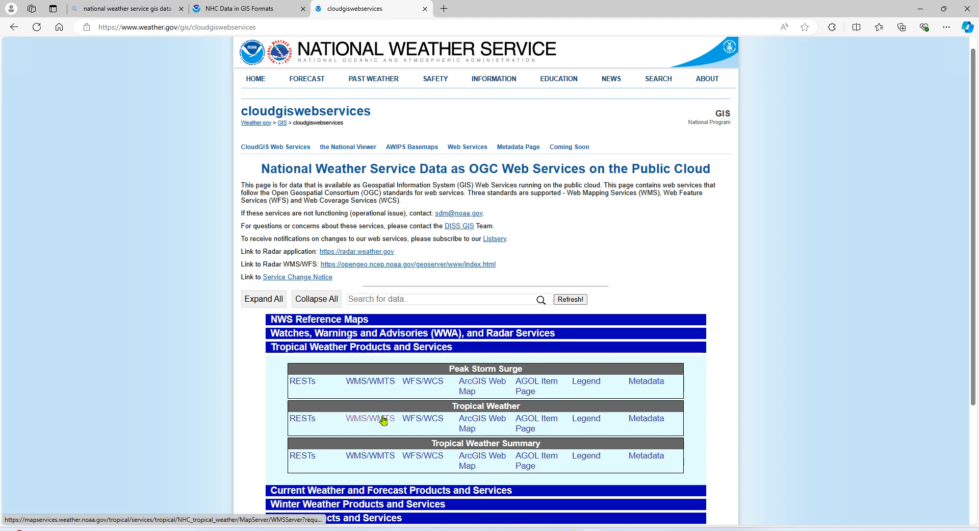
mouse_move(614, 528)
left_click(613, 489)
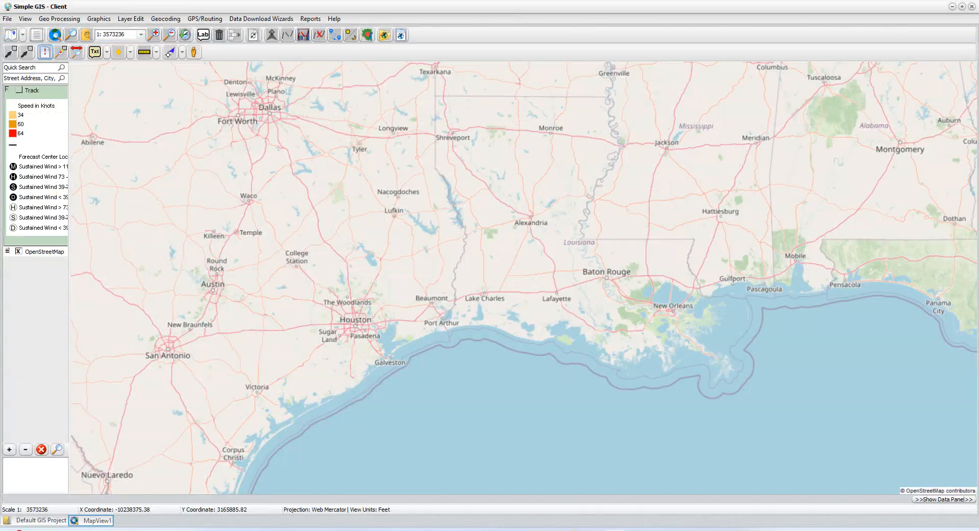
Step: Add an internet mapping service layer named Wind Probability, paste the copied WMS URL as its source and connect to the service
left_click(23, 35)
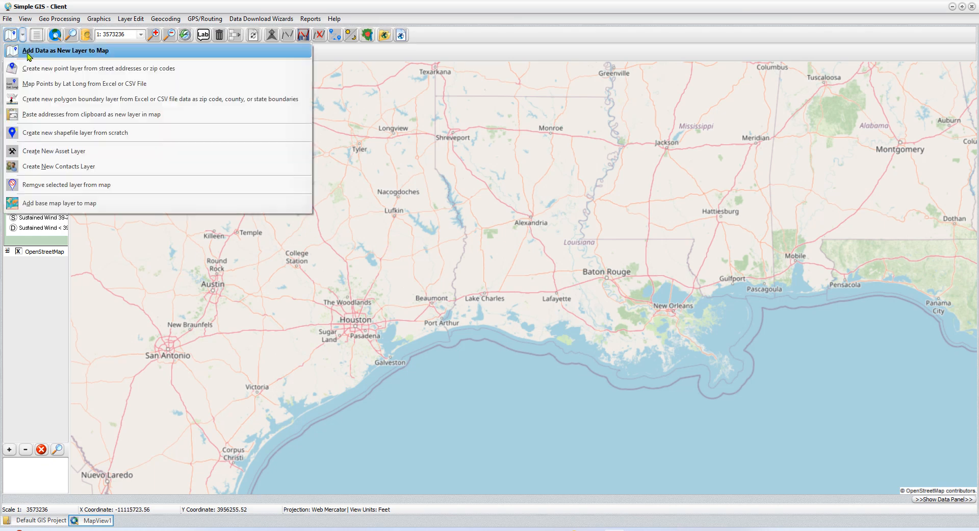
left_click(82, 53)
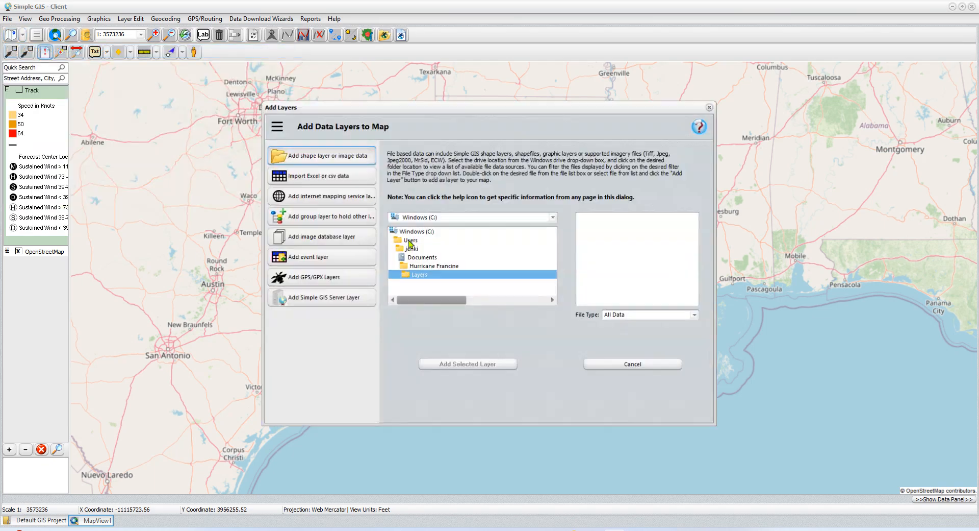
left_click(317, 196)
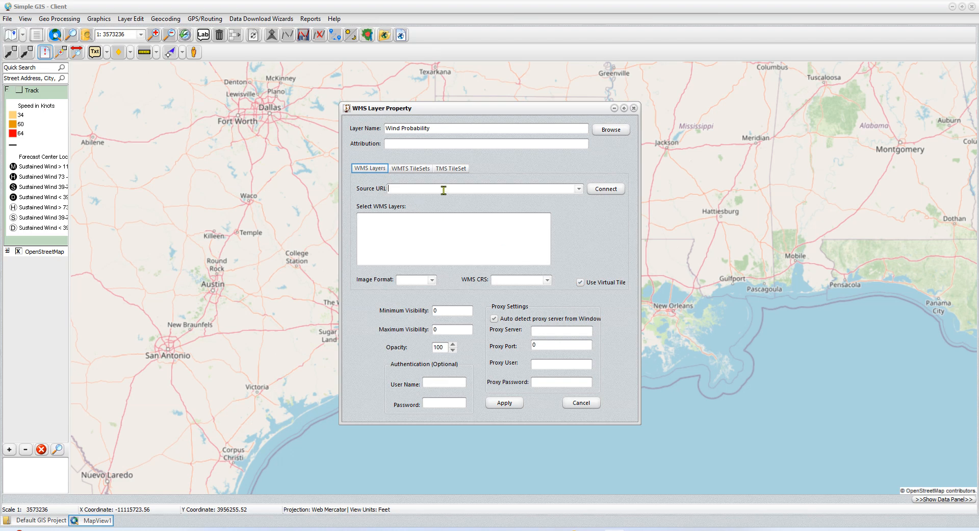
right_click(401, 194)
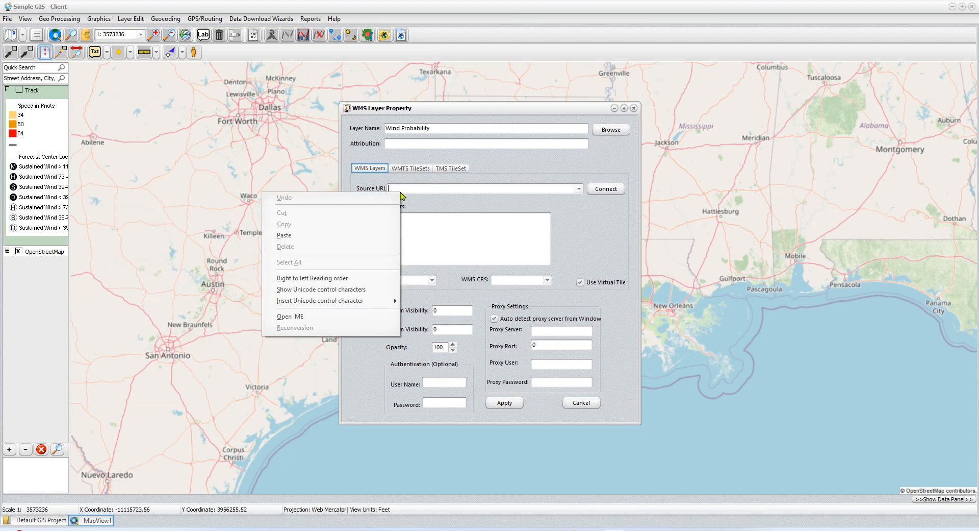
left_click(316, 236)
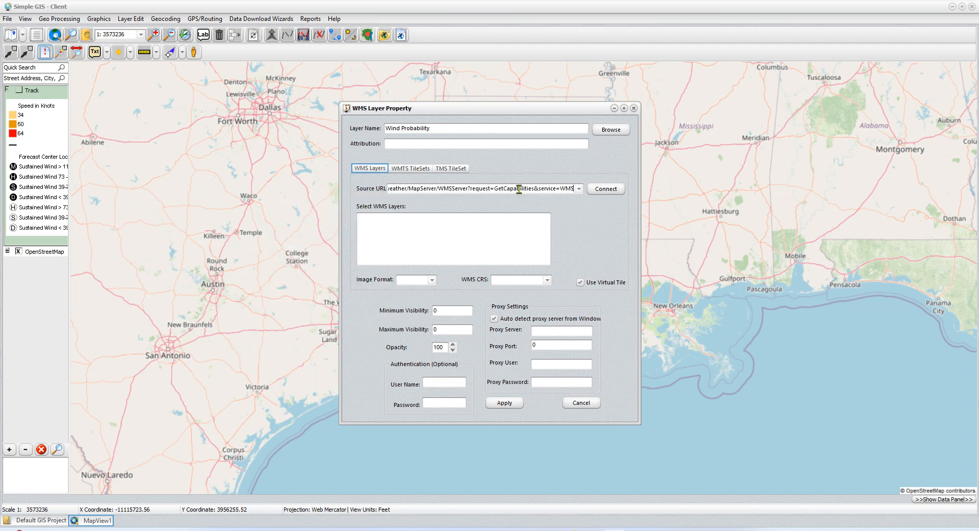
left_click(617, 190)
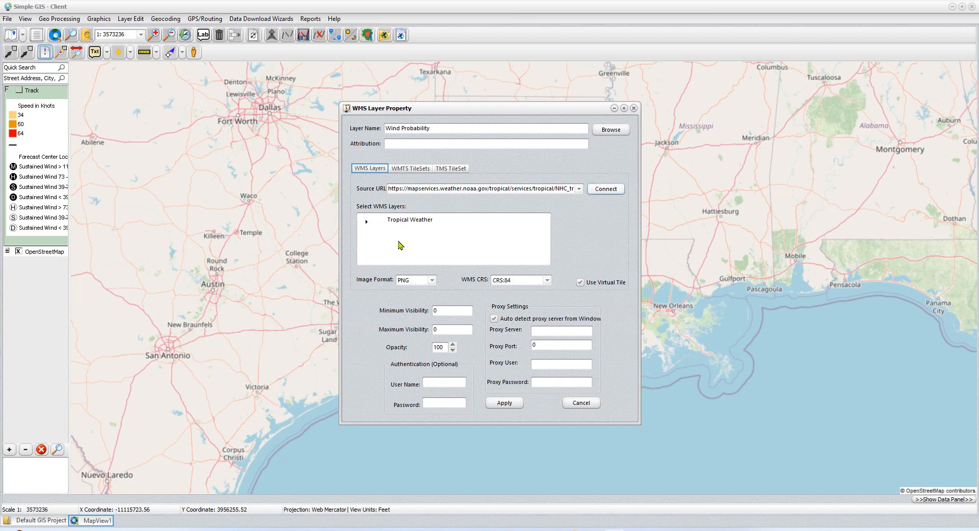
Step: Expand Tropical Weather and its Probabilistic Winds group, and select the Probabilistic Winds 34 kts layer
left_click(366, 222)
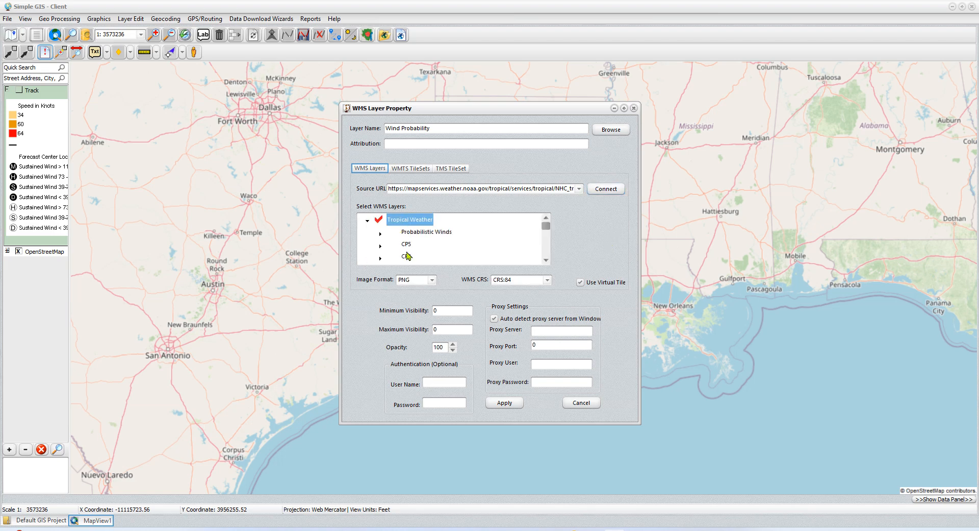
left_click(381, 235)
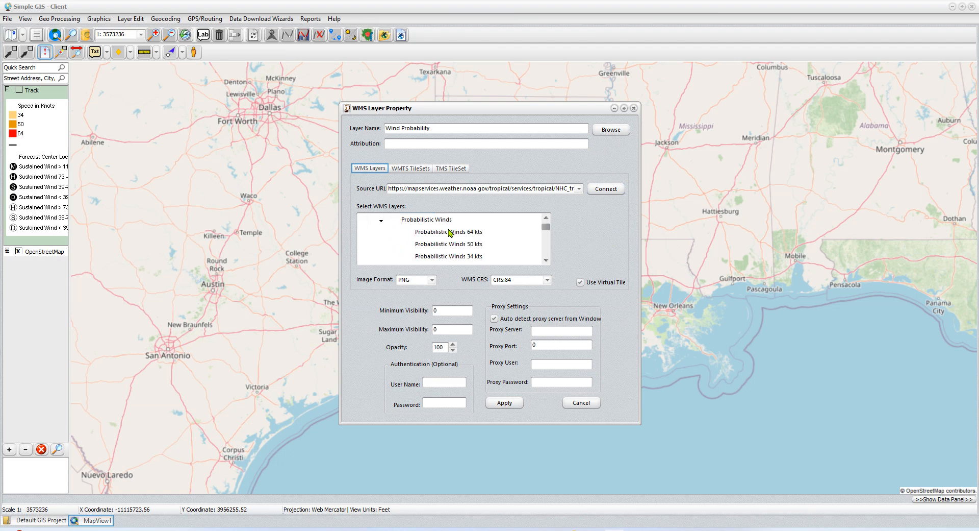
scroll(471, 247, "down", 1)
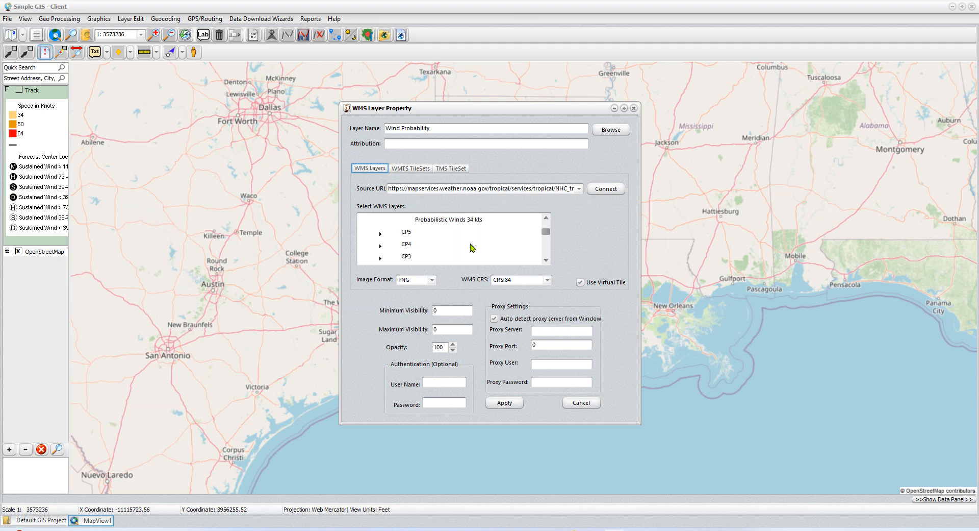
scroll(471, 247, "up", 1)
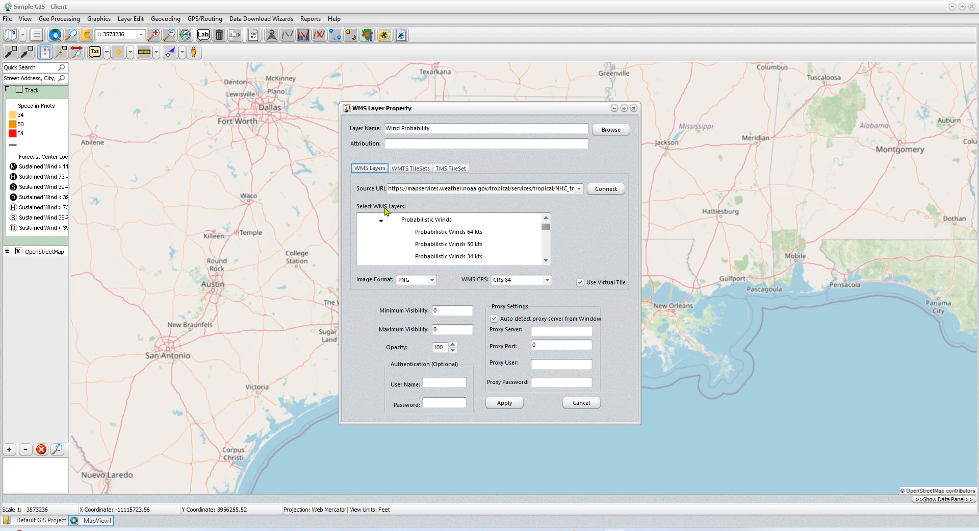
left_click(464, 259)
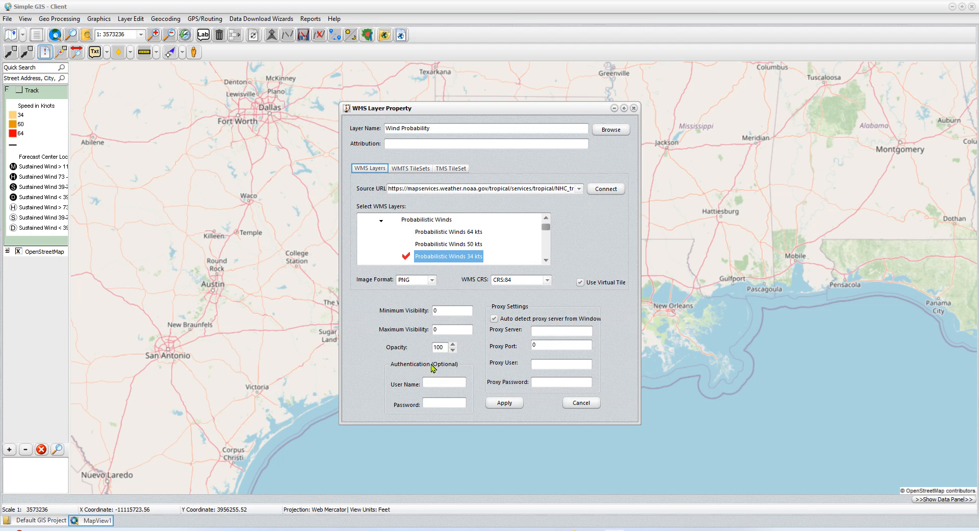
Step: Lower the Wind Probability layer's opacity, apply the WMS settings and make the layer visible on the map
double_click(438, 347)
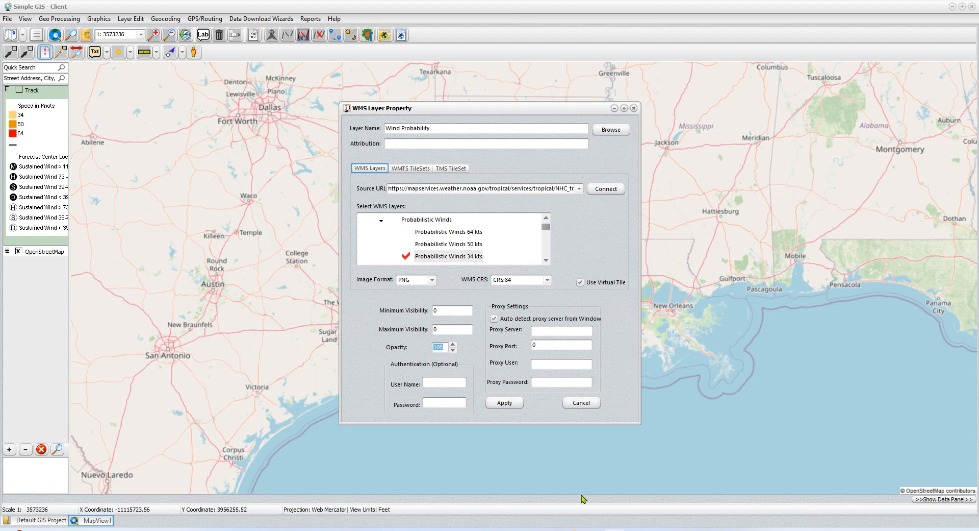
type("50")
left_click(500, 405)
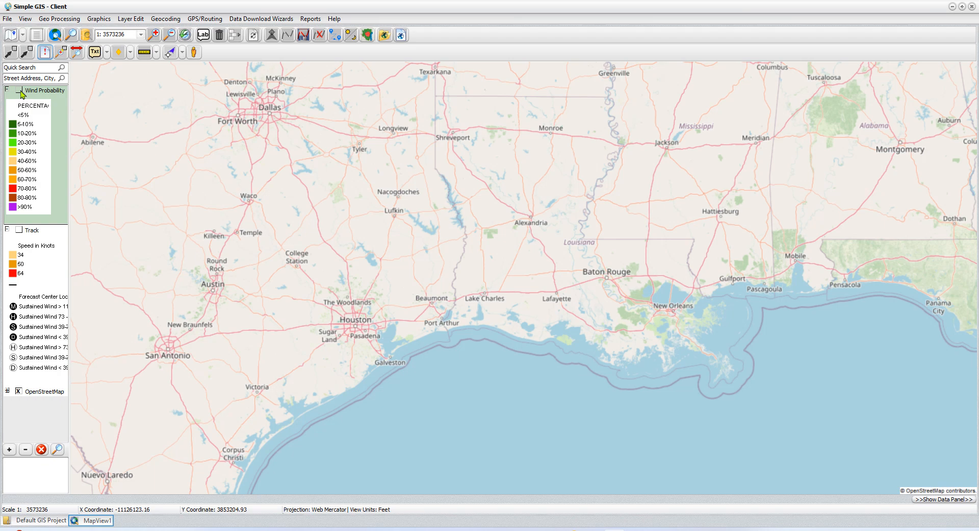
left_click(19, 90)
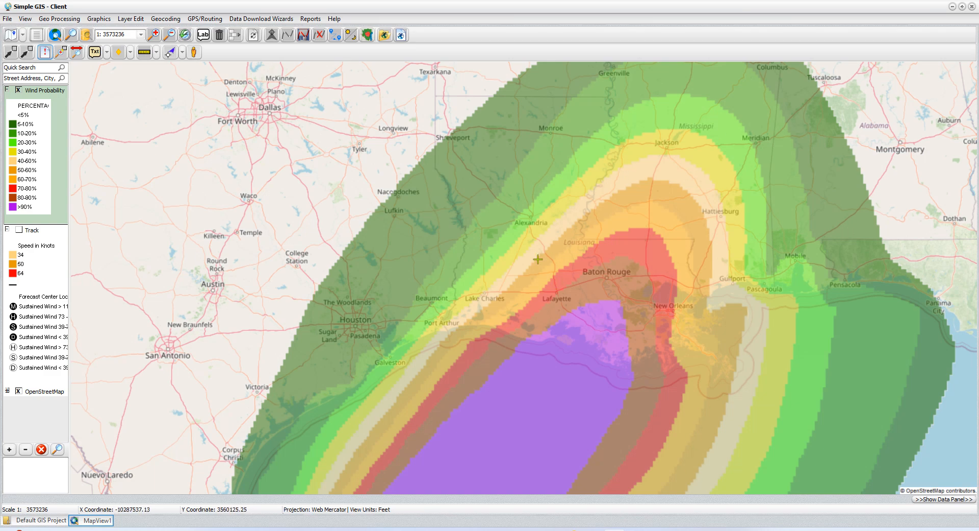
scroll(504, 383, "down", 1)
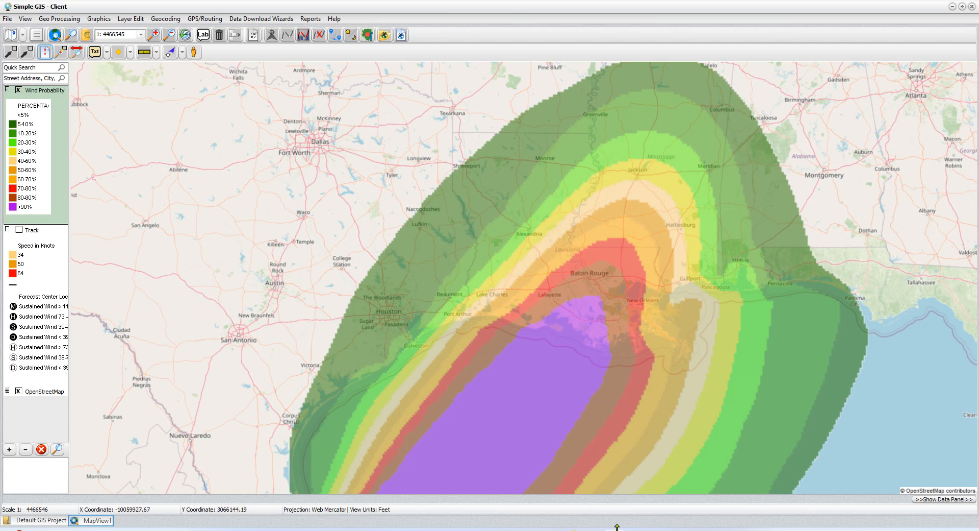
Step: Switch to the browser and bring up the NHC Data in GIS Formats page to review the Hurricane Francine shapefile downloads
mouse_move(592, 529)
left_click(592, 487)
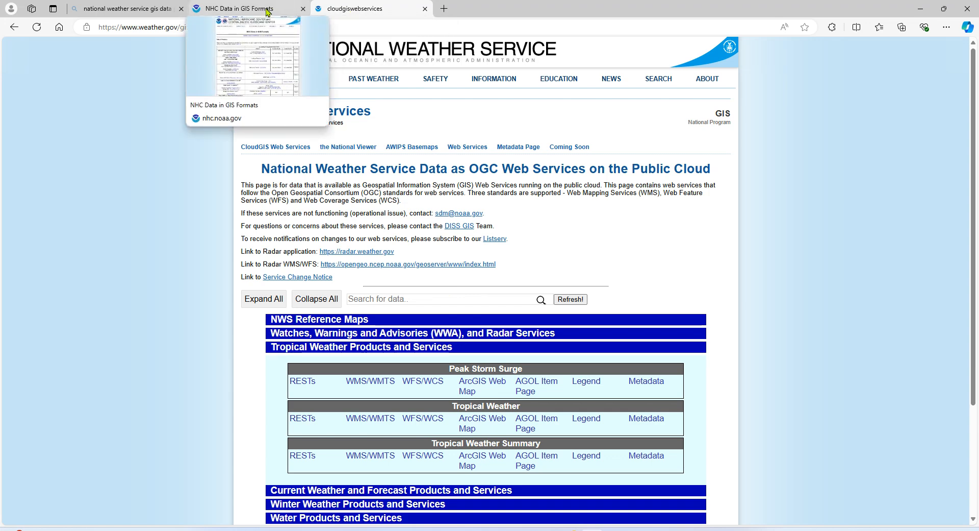
left_click(239, 9)
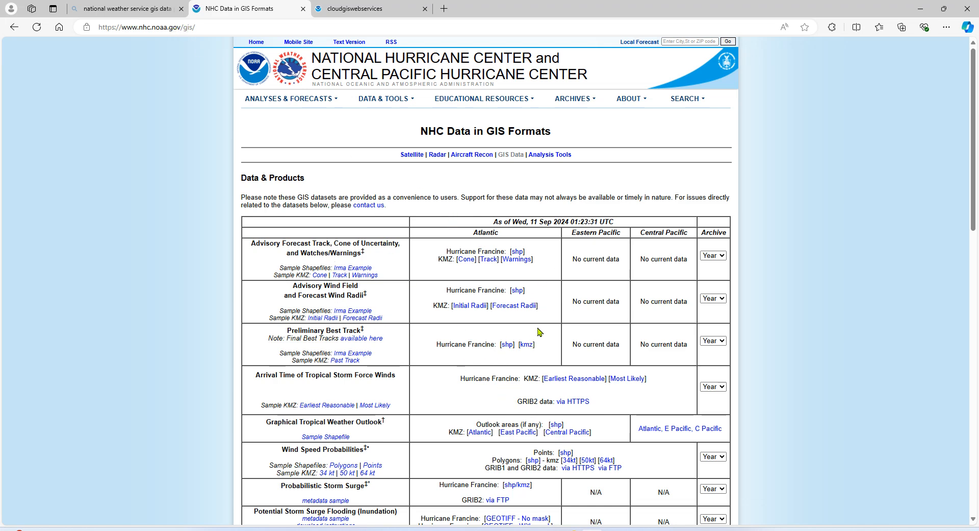
left_click(517, 291)
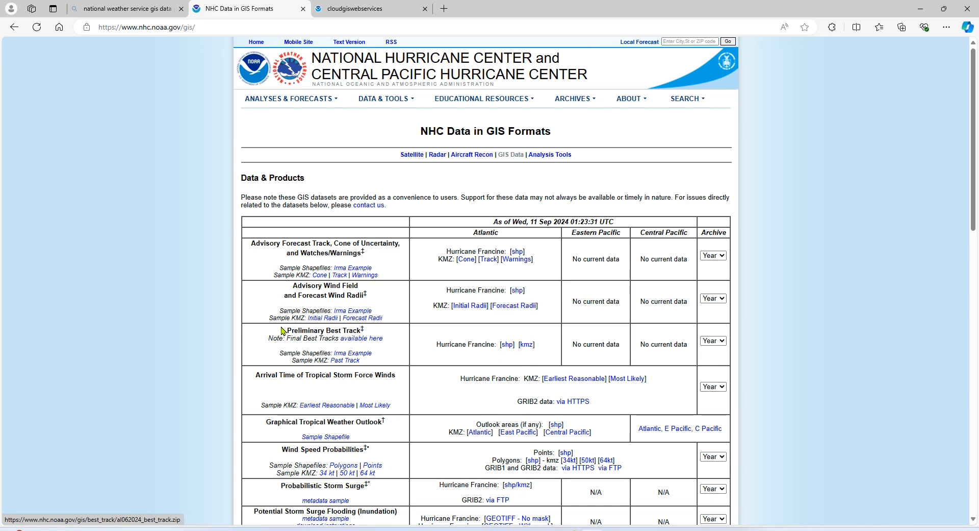